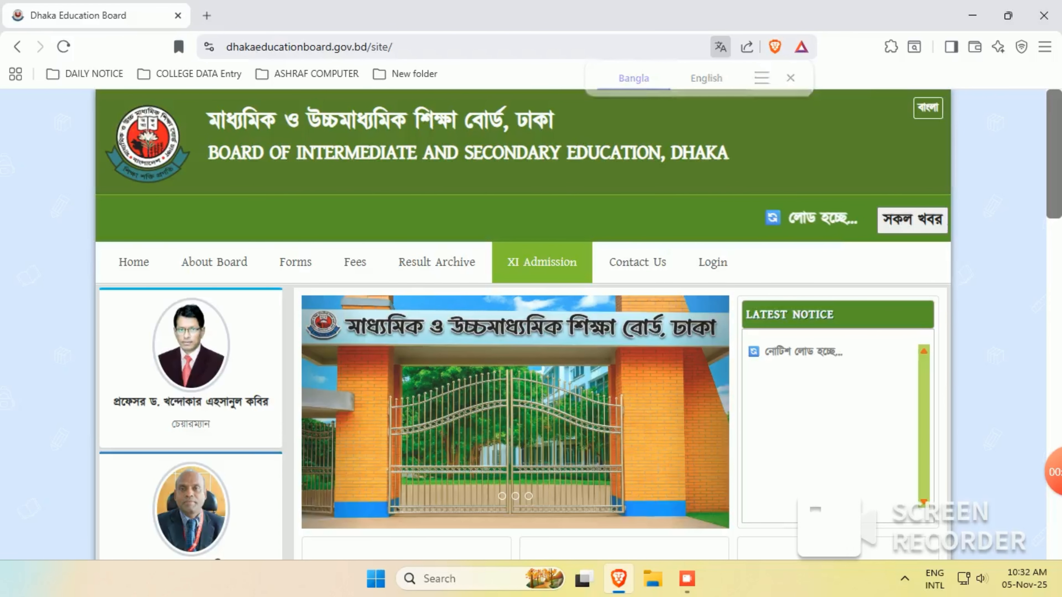
- Open the XI Class Admission site for session 2025-2026 in a new tab from the Dhaka Education Board website
click(542, 262)
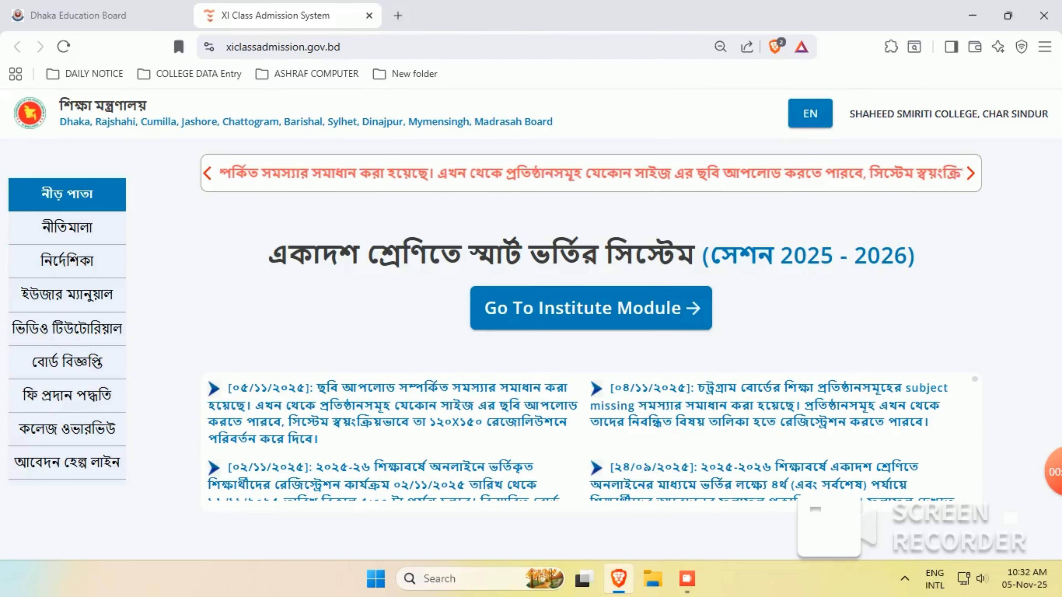
- Log out, then sign back in to the institute account using the saved autofill login
click(960, 114)
click(964, 162)
click(589, 321)
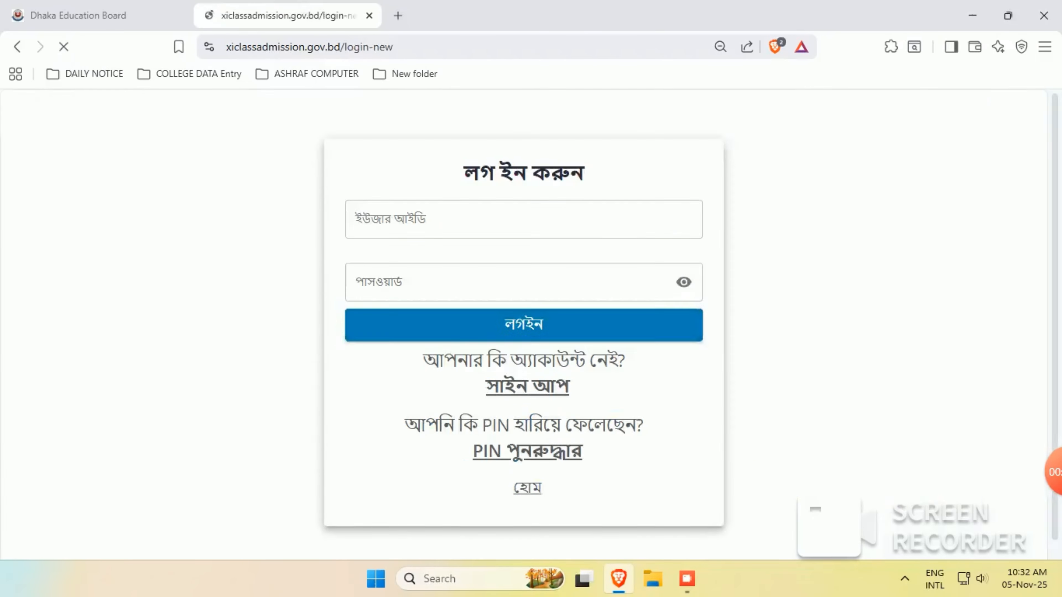
click(524, 219)
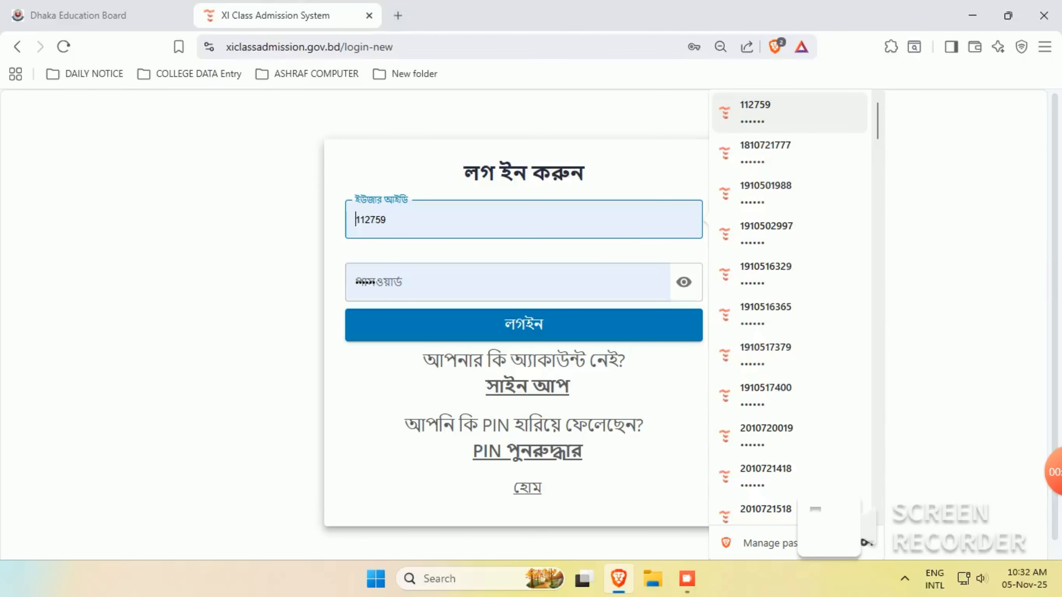
click(789, 113)
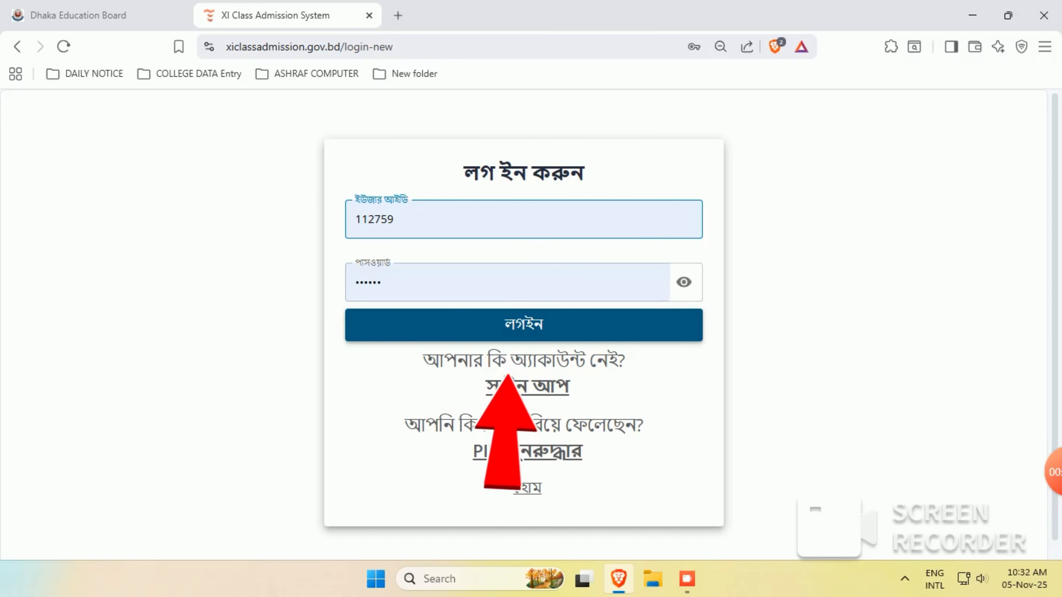
click(513, 328)
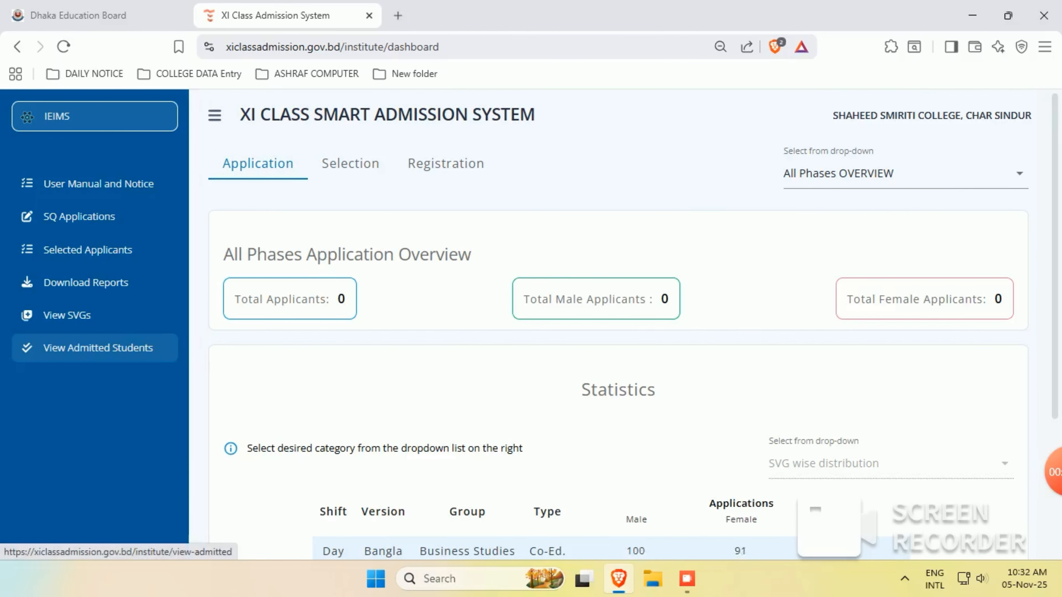
- Check the registration overview totals on the admission dashboard
click(63, 347)
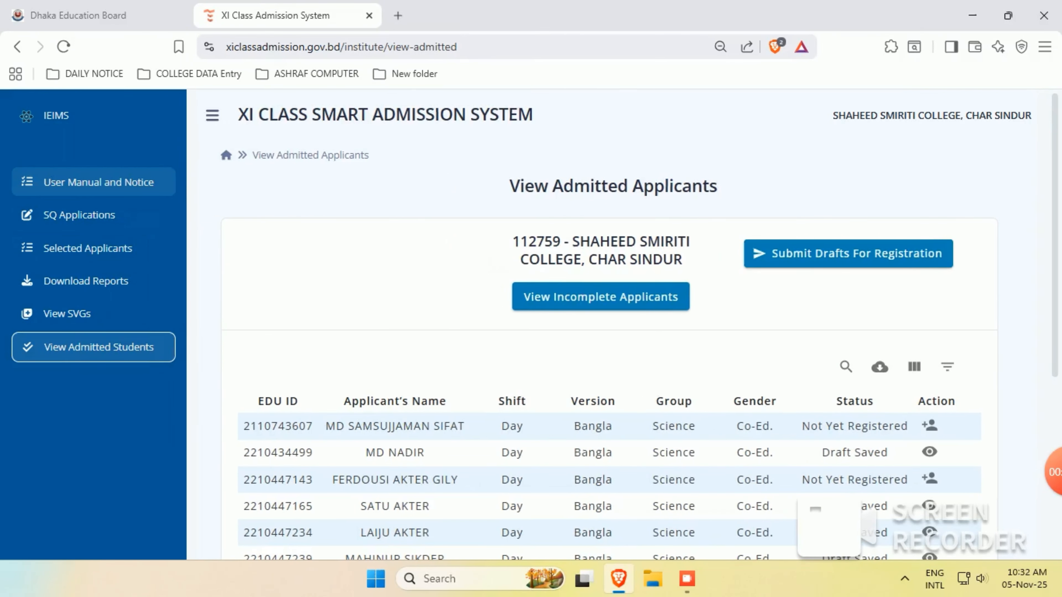
click(62, 116)
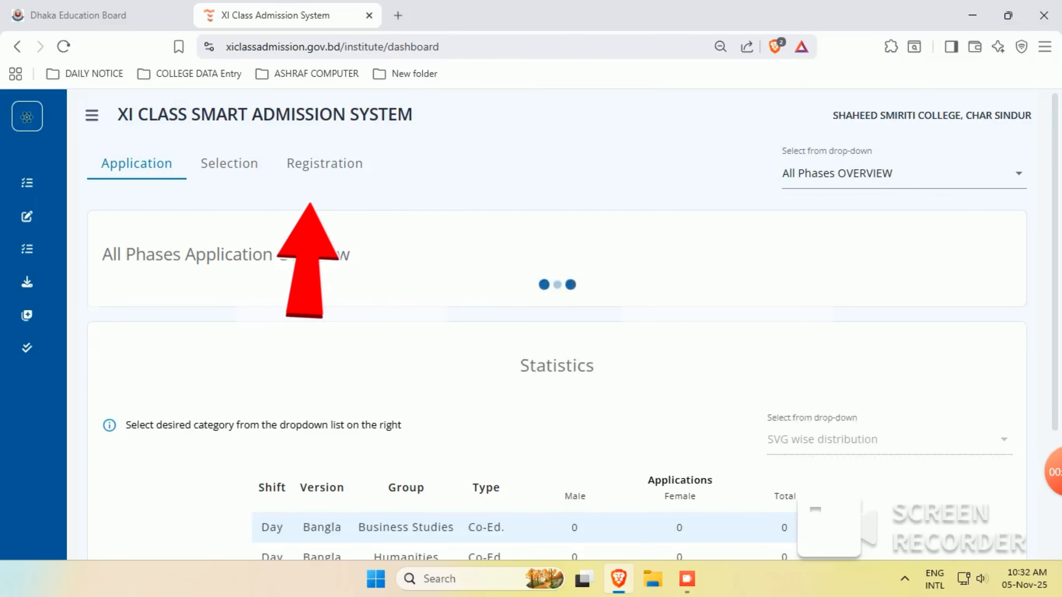
click(317, 163)
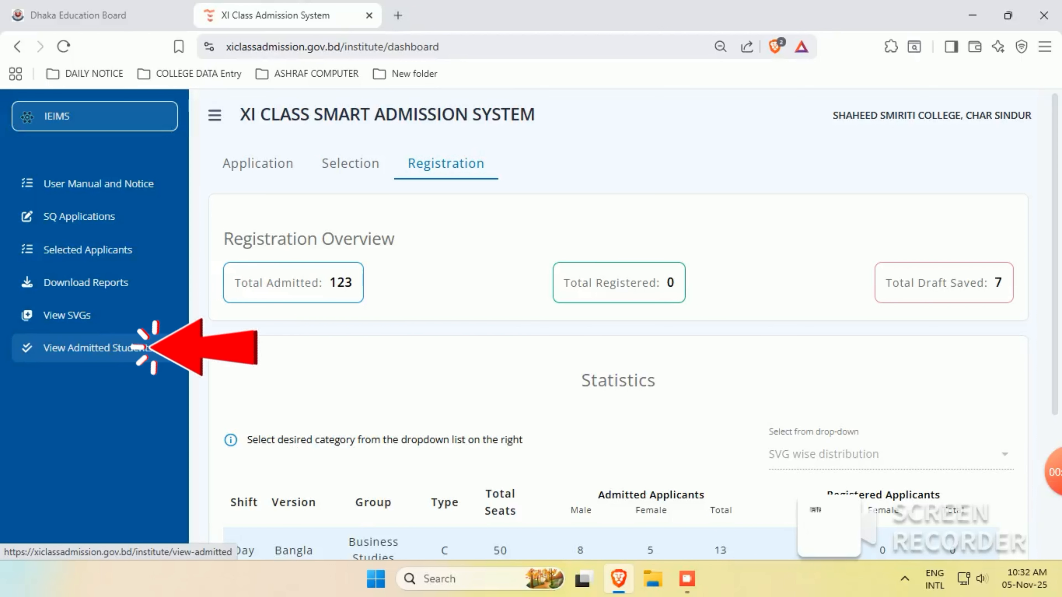
- Review the View Admitted Students table for Draft Saved versus Not Yet Registered statuses
click(99, 347)
scroll(543, 334, down, 4)
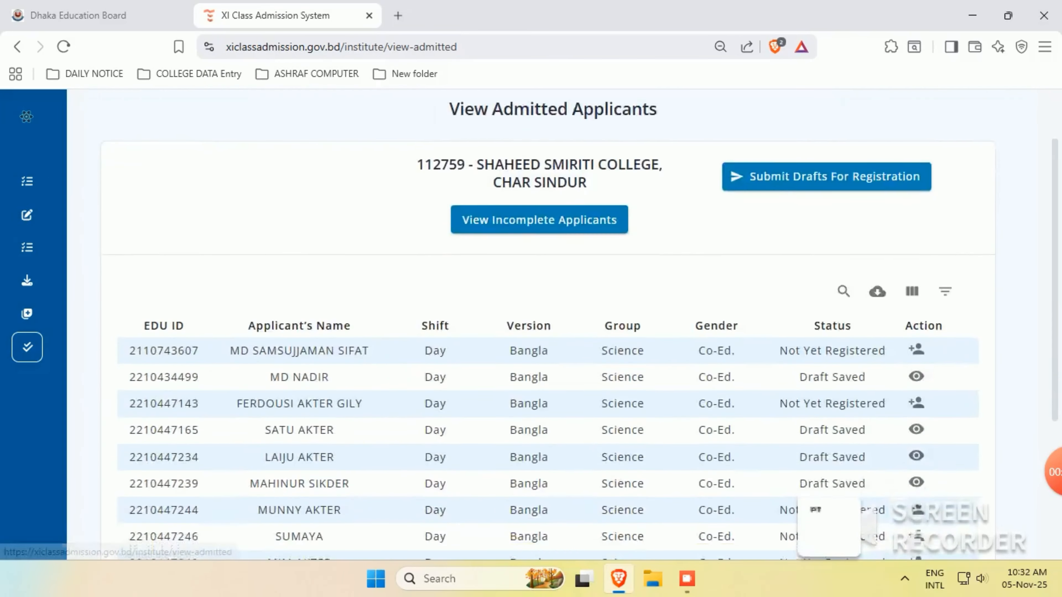
scroll(773, 368, down, 2)
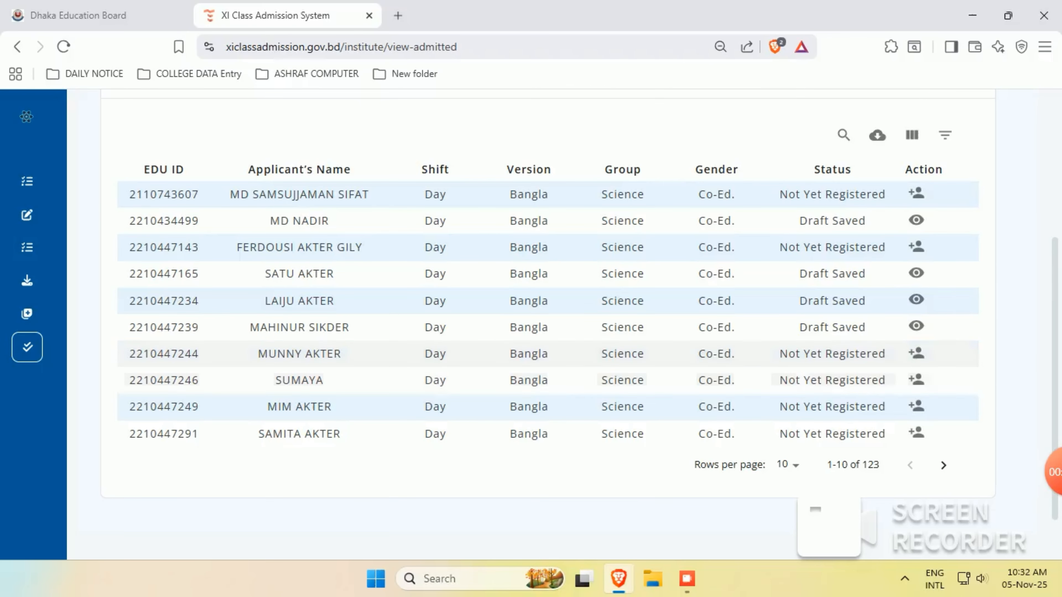
drag(779, 353, 887, 435)
scroll(906, 458, up, 2)
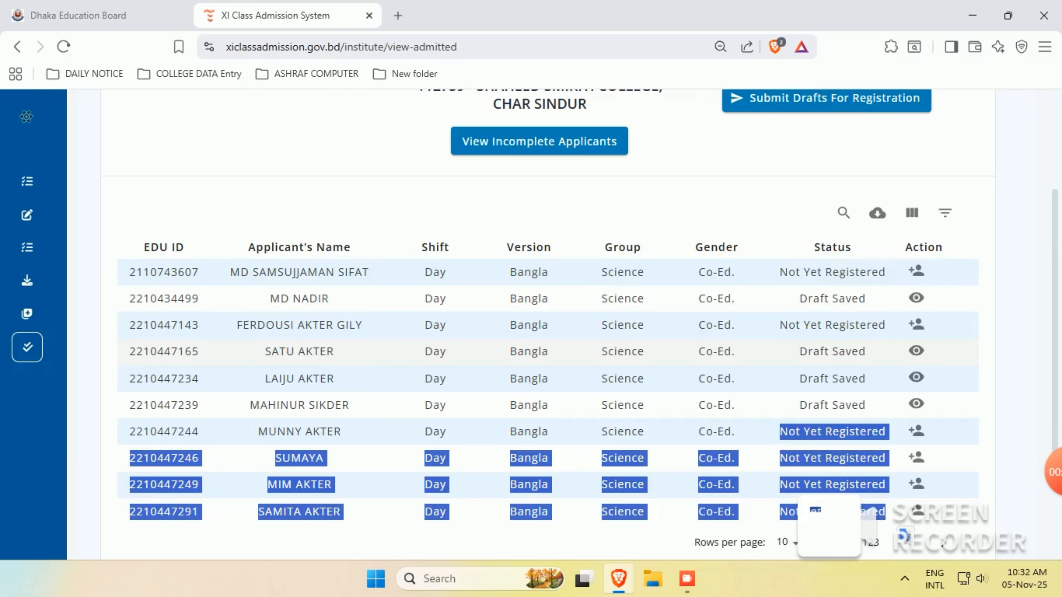
click(773, 352)
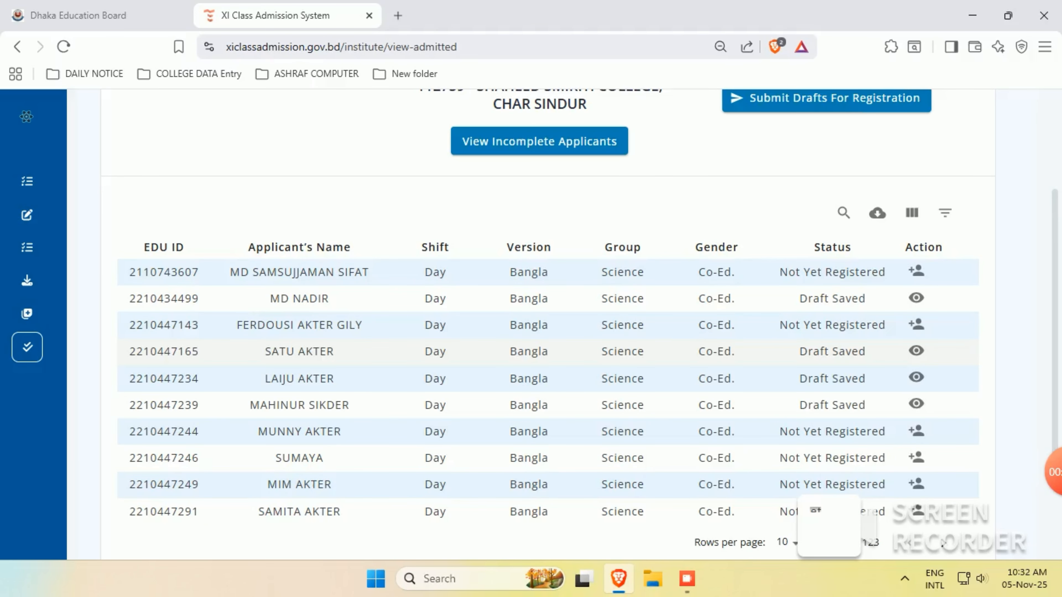
mouse_move(797, 351)
mouse_down()
mouse_move(867, 380)
mouse_move(865, 405)
mouse_up()
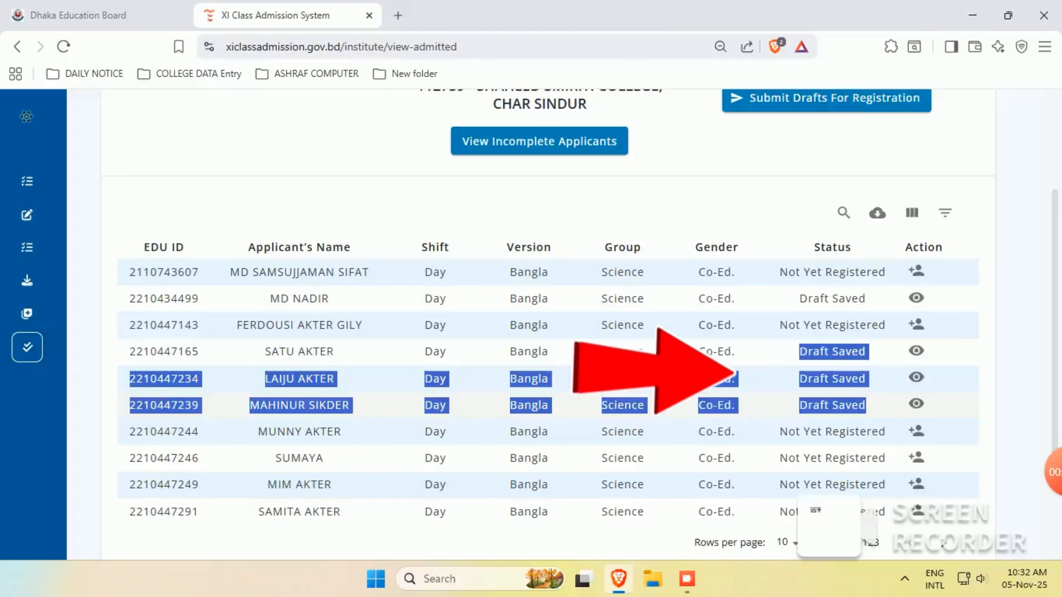
scroll(543, 376, up, 4)
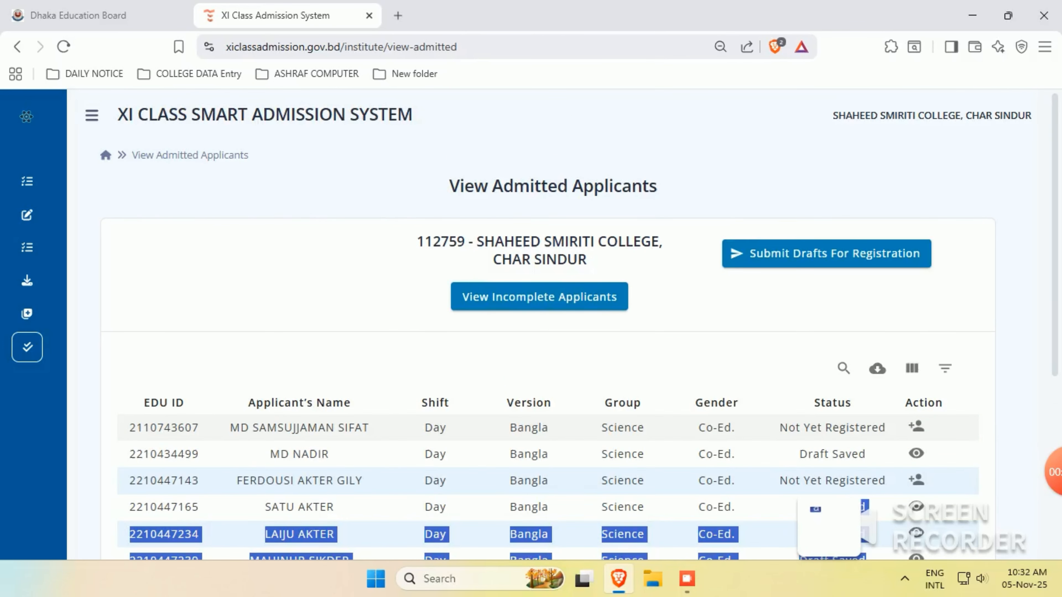
scroll(543, 376, down, 2)
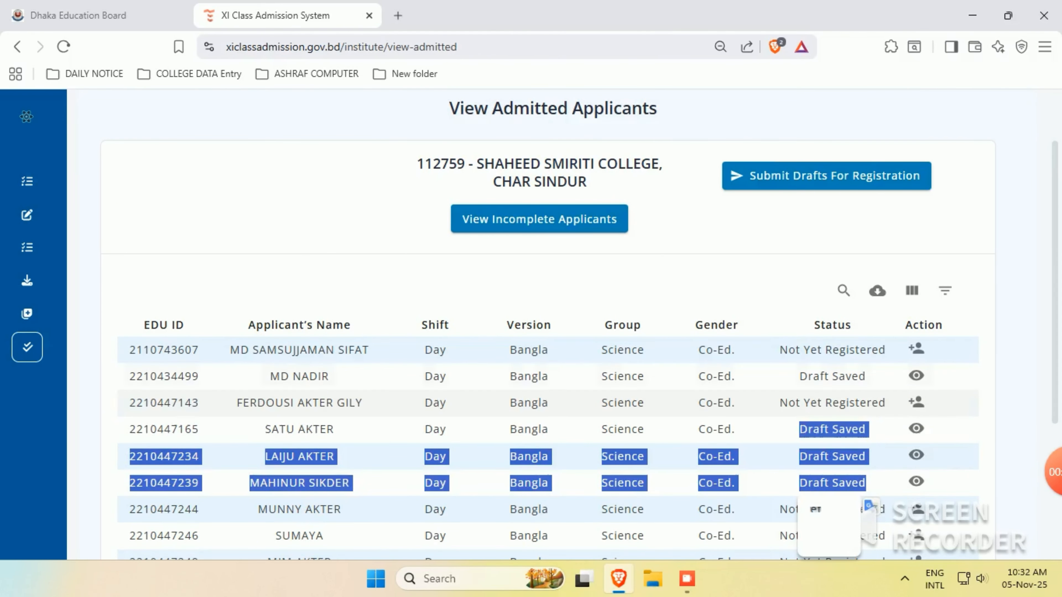
click(773, 376)
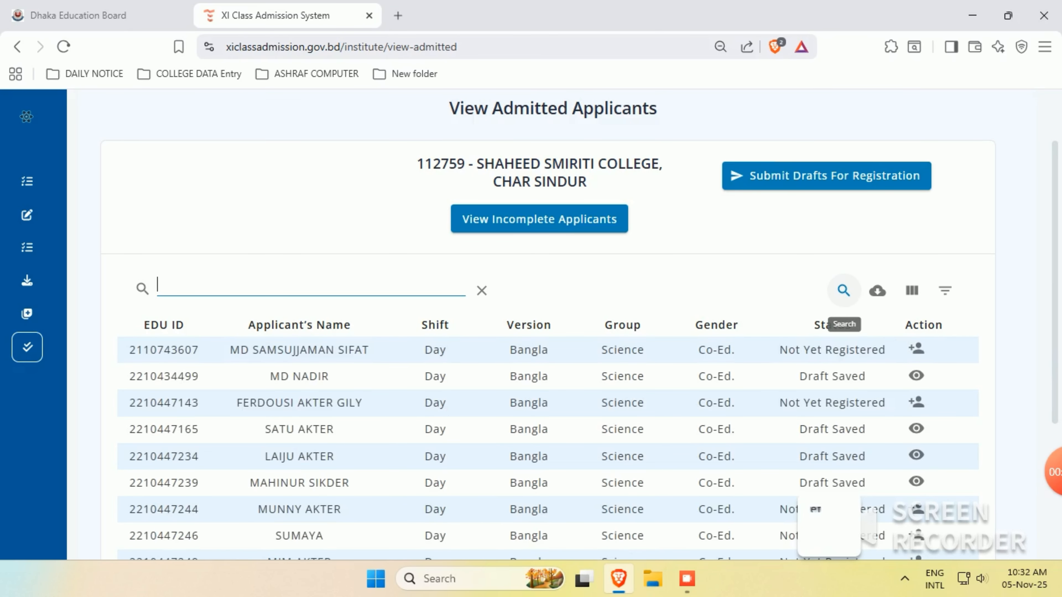
- Search the applicants by the student's EDU ID and open that student's registration form
click(237, 292)
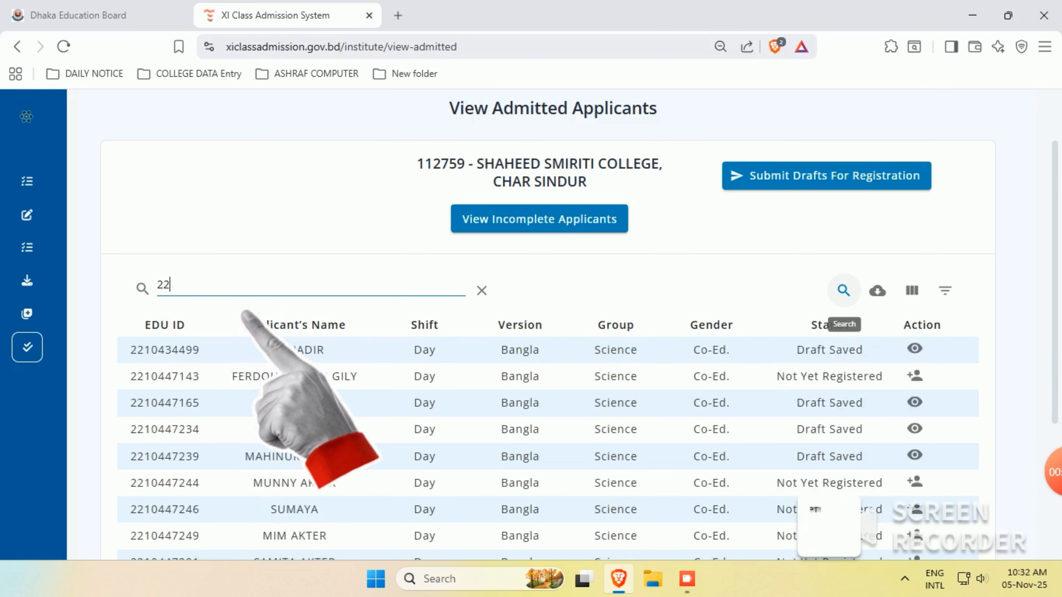
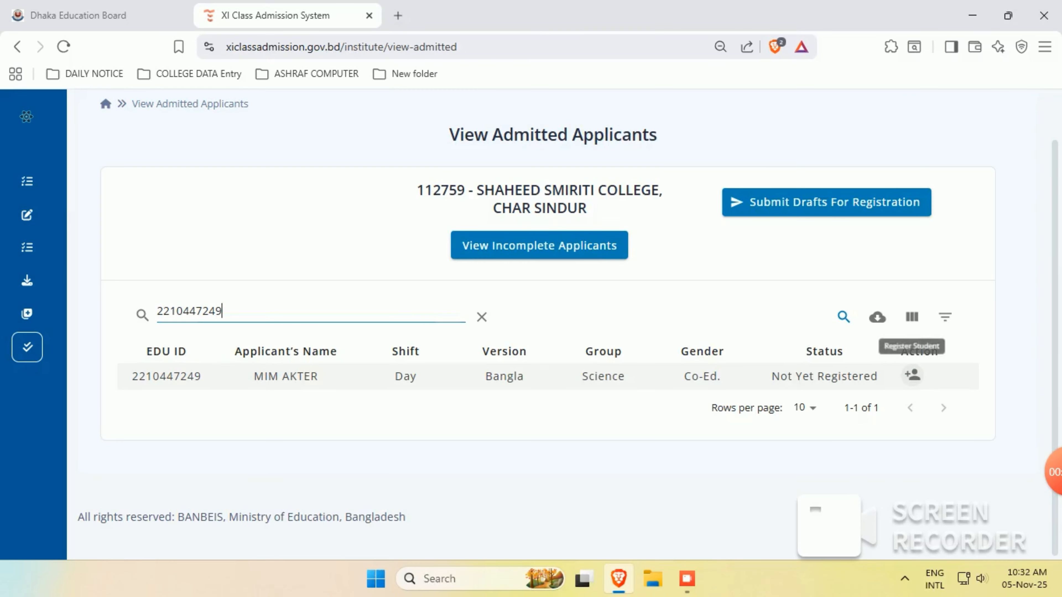
click(913, 376)
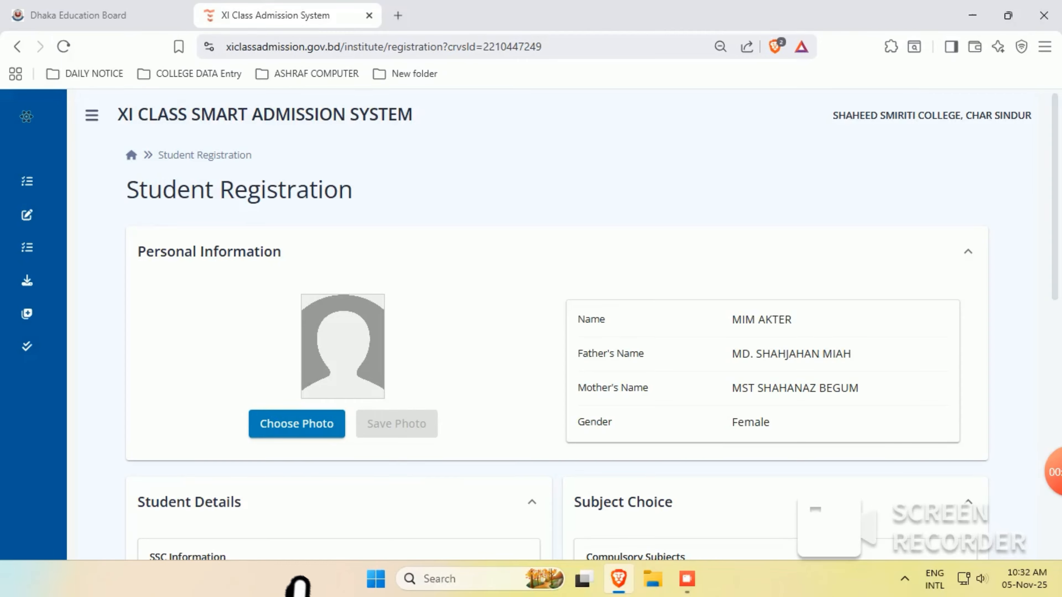
- Upload photo 1008.jpg from the student photos folder as the registration photo and save it
click(297, 424)
text(1008)
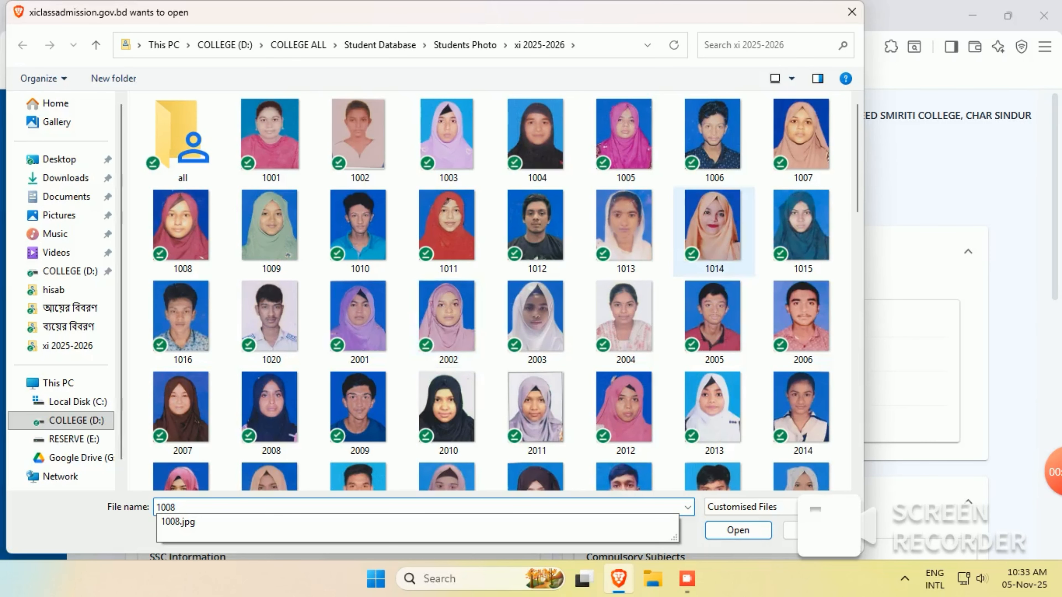
double_click(183, 232)
click(397, 423)
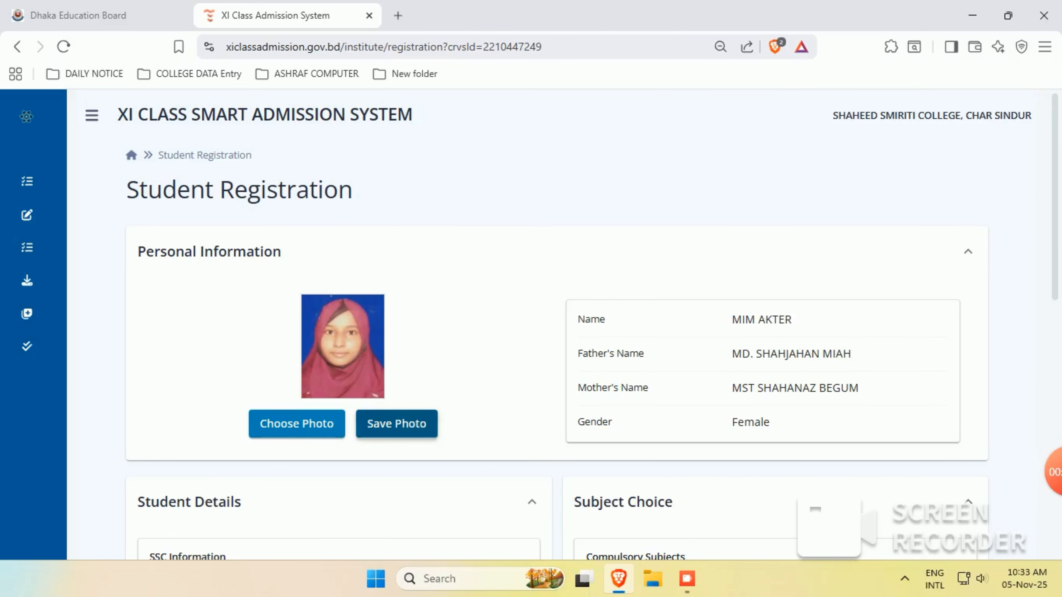
- Set Higher Mathematics-I as optional subject and 178-179 BIOLOGY as group optional subject
scroll(397, 423, down, 10)
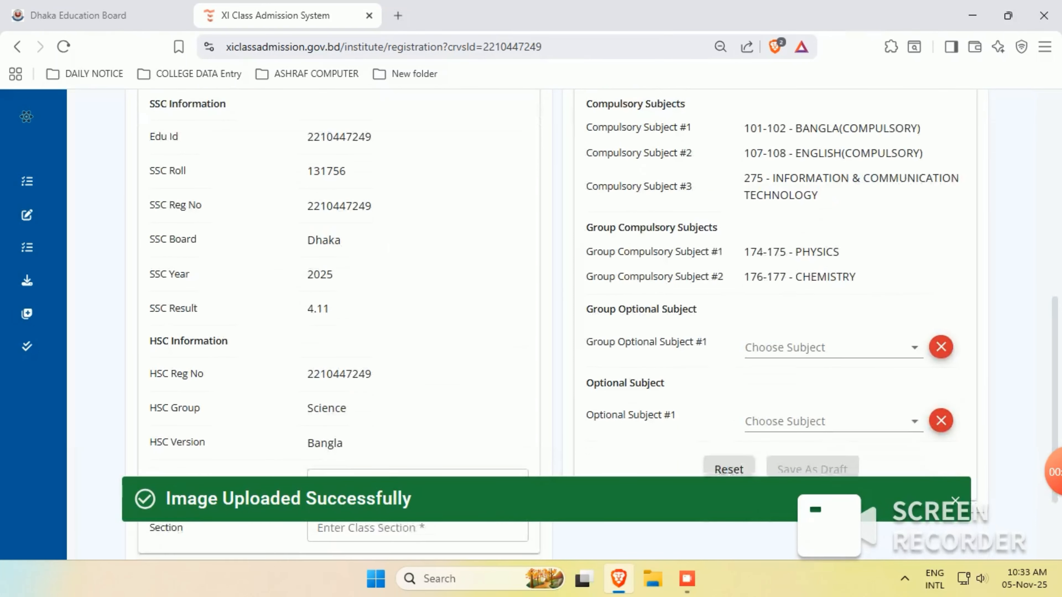
click(831, 330)
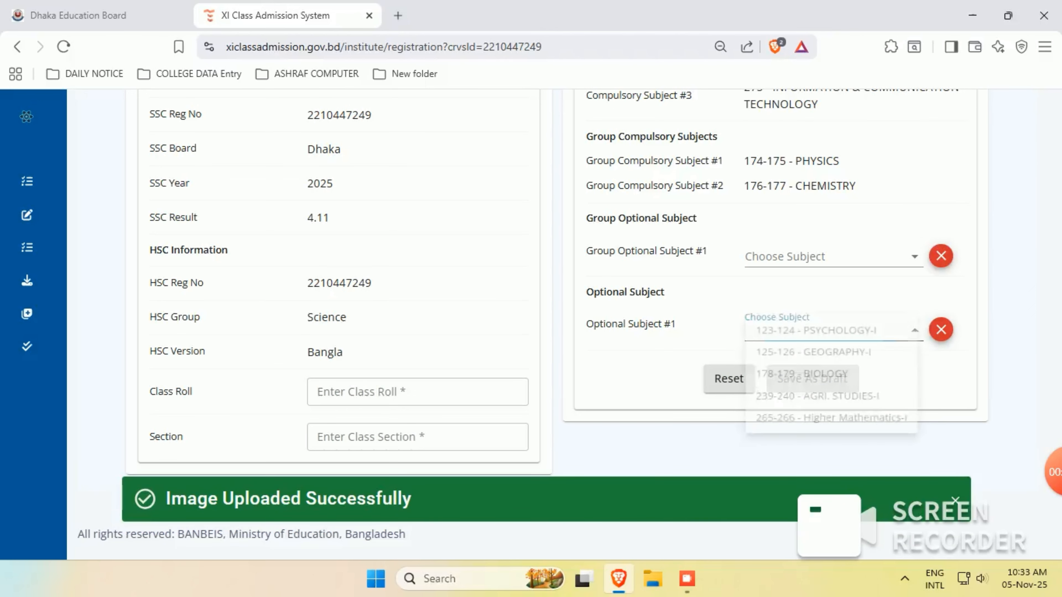
click(837, 430)
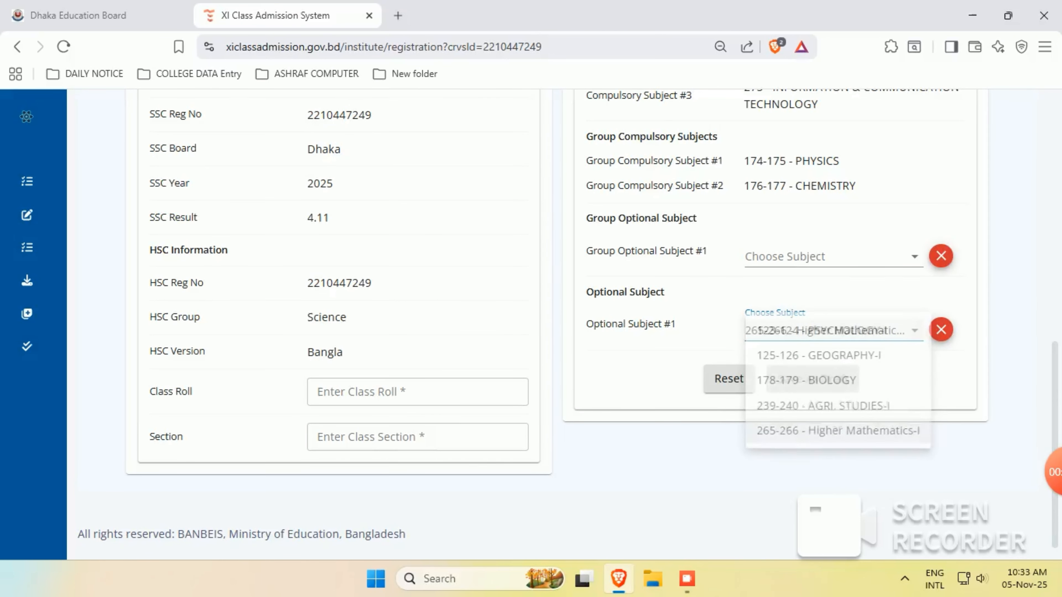
click(852, 255)
click(857, 206)
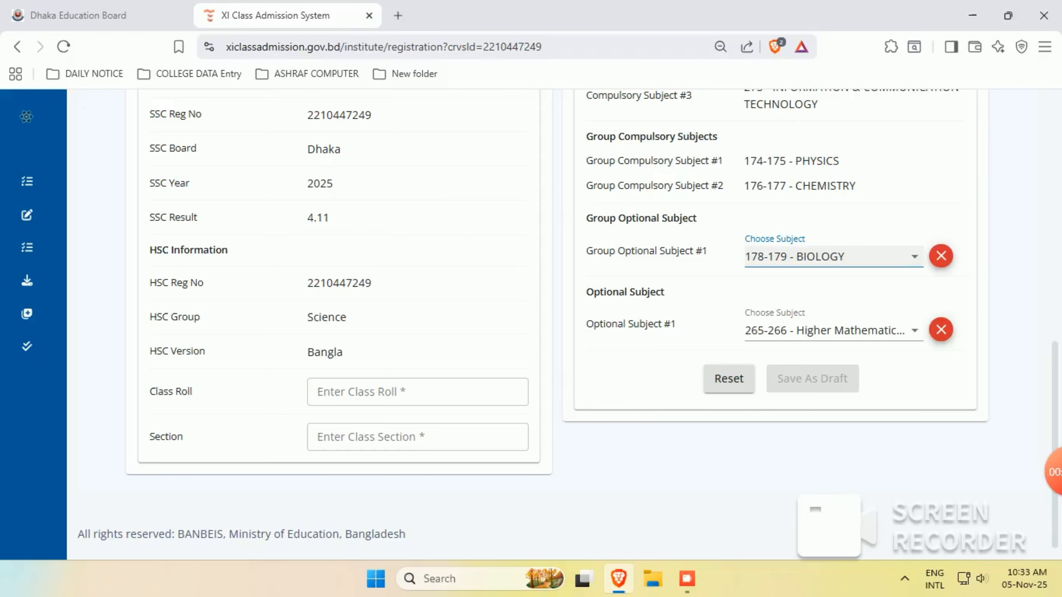
- Enter class roll 1008 and section A, then save the registration as a draft
click(417, 391)
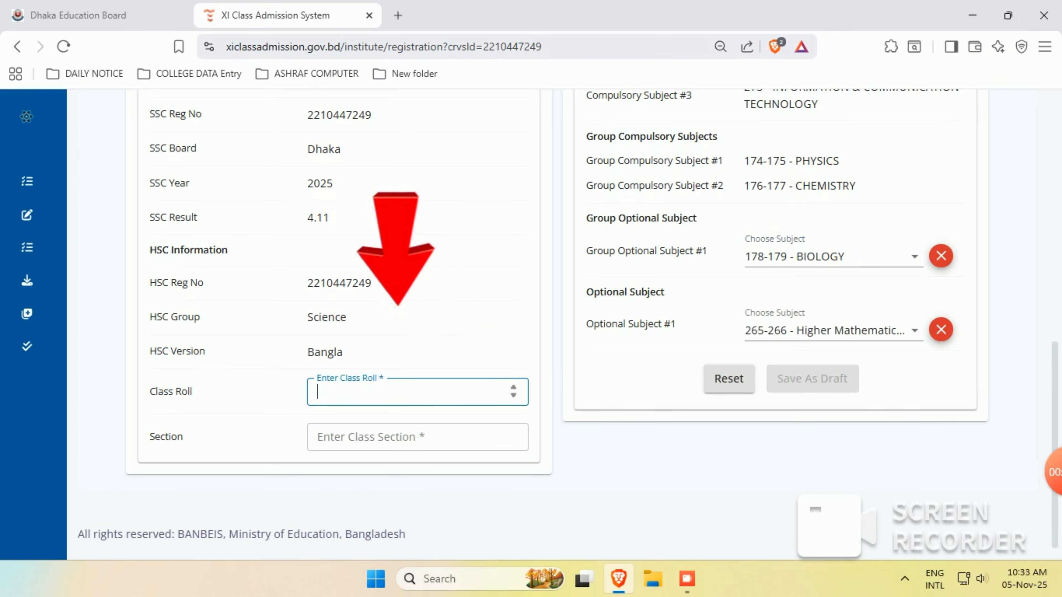
text(1008)
click(403, 434)
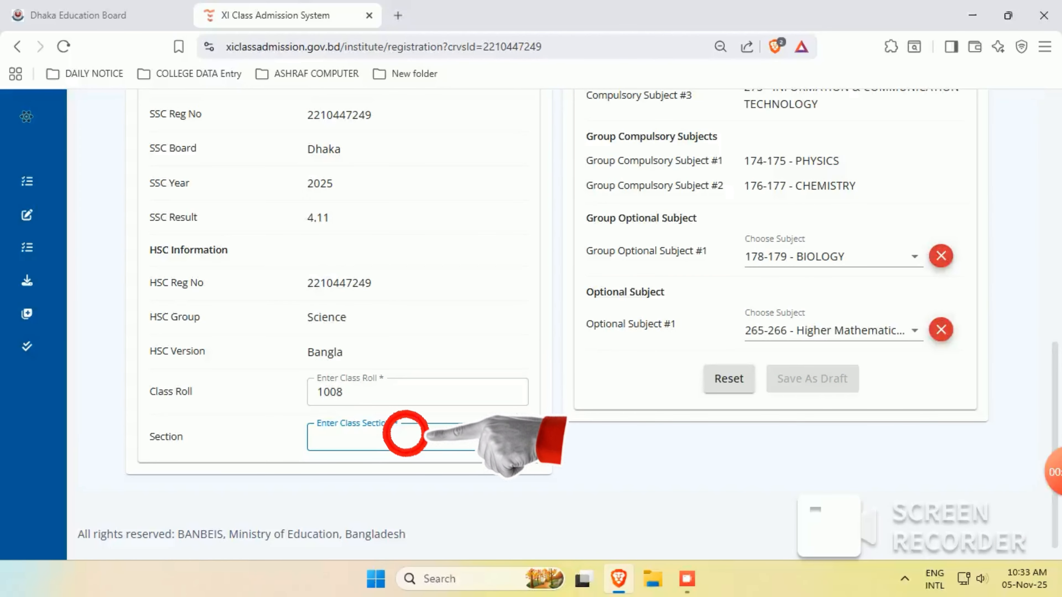
text(A)
scroll(558, 325, up, 4)
scroll(558, 324, down, 4)
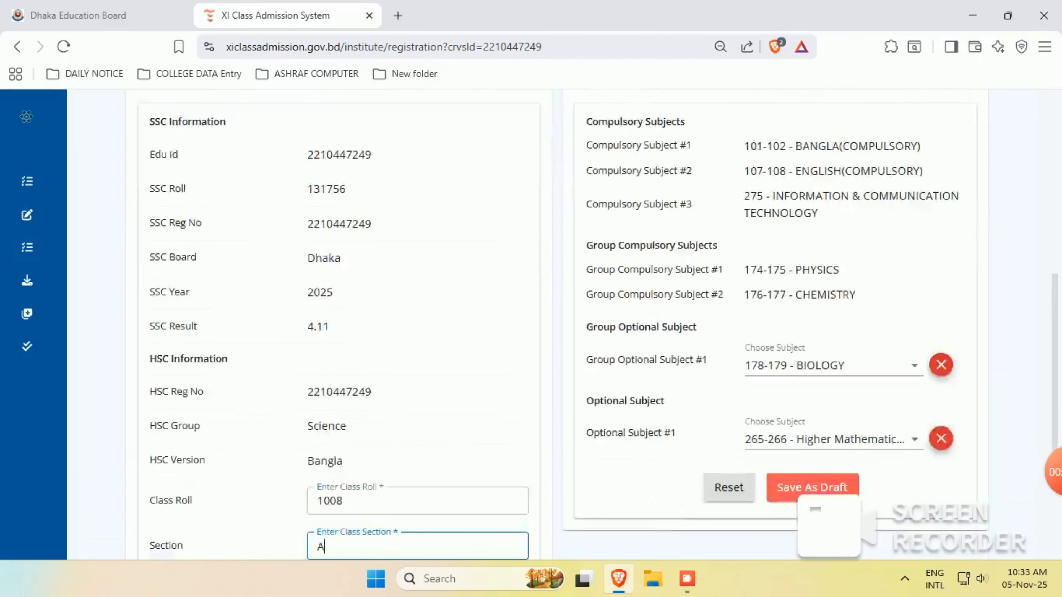
scroll(558, 324, up, 7)
scroll(558, 324, down, 5)
scroll(796, 364, down, 3)
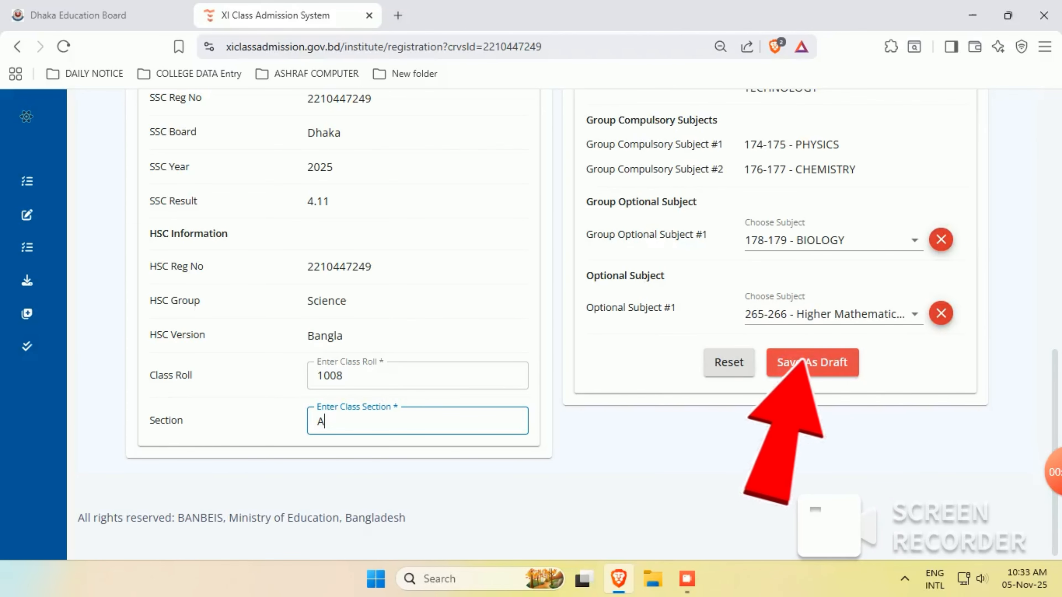
click(800, 360)
scroll(558, 324, up, 2)
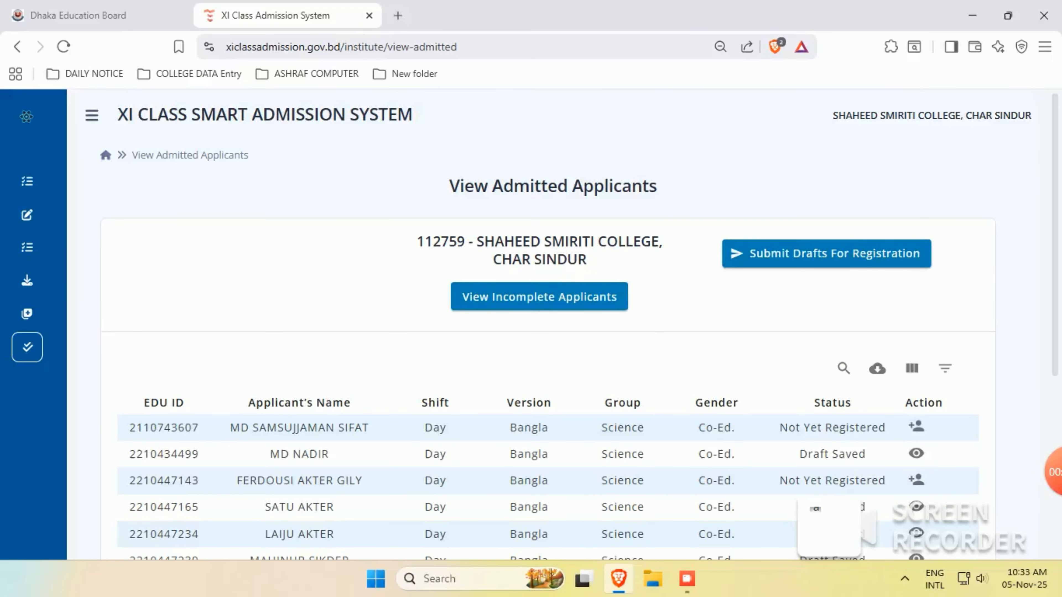
click(843, 368)
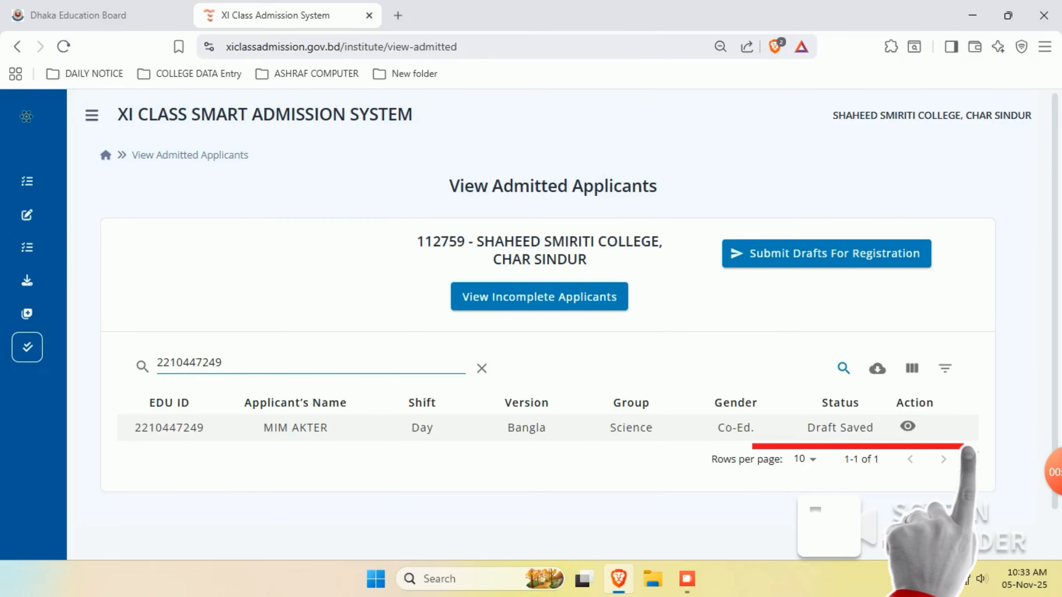
click(907, 426)
scroll(555, 326, down, 10)
scroll(564, 326, down, 4)
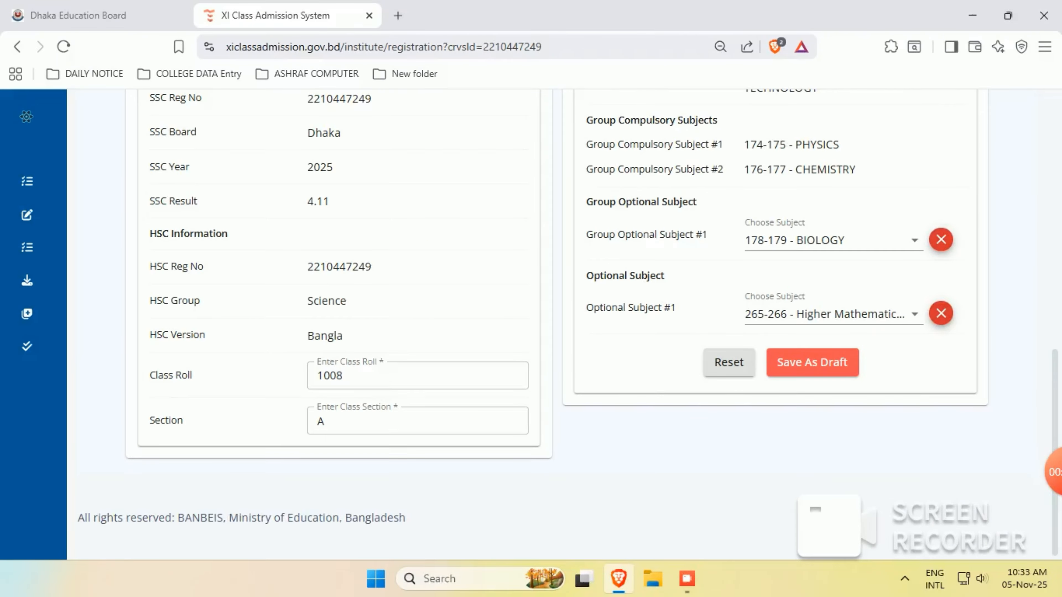
click(813, 364)
scroll(813, 364, up, 5)
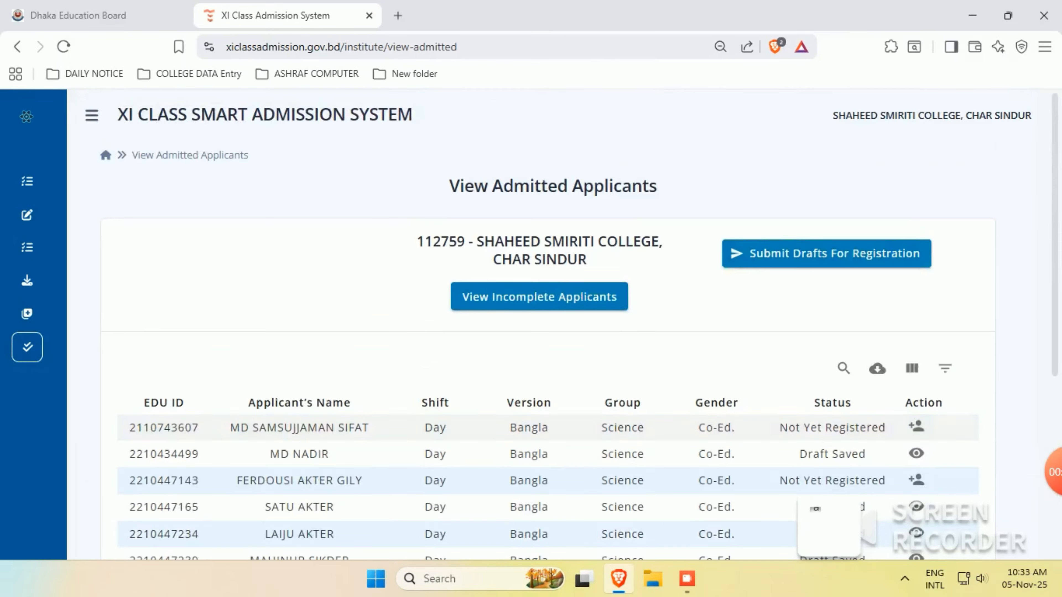
click(823, 253)
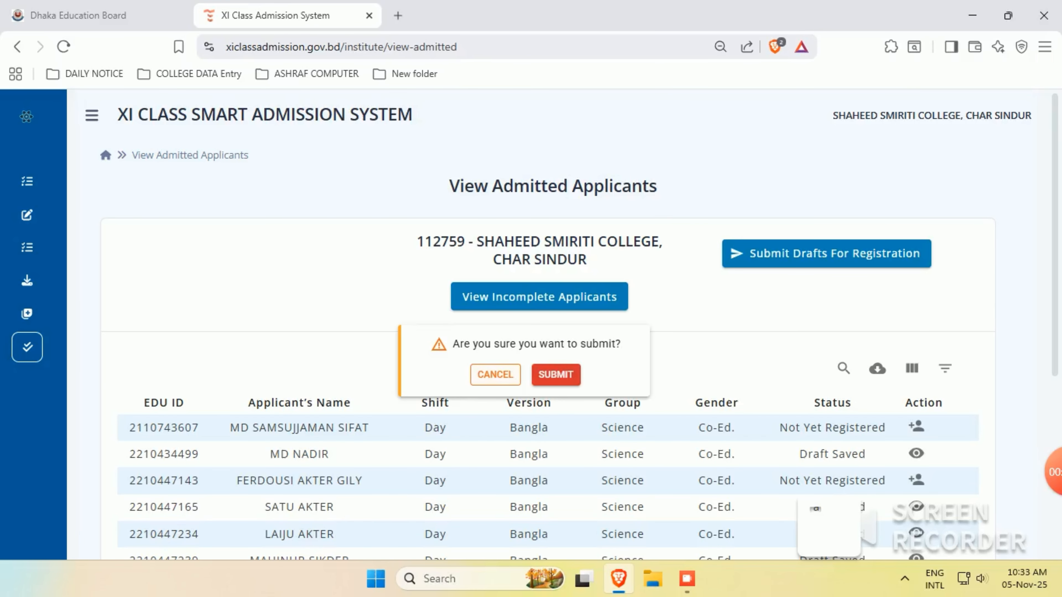
click(495, 374)
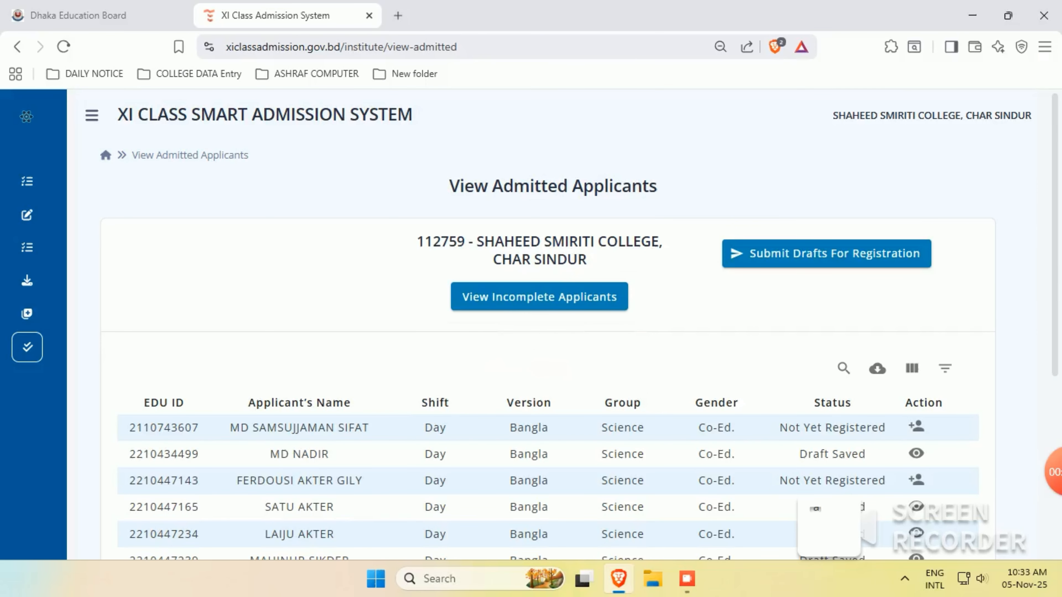